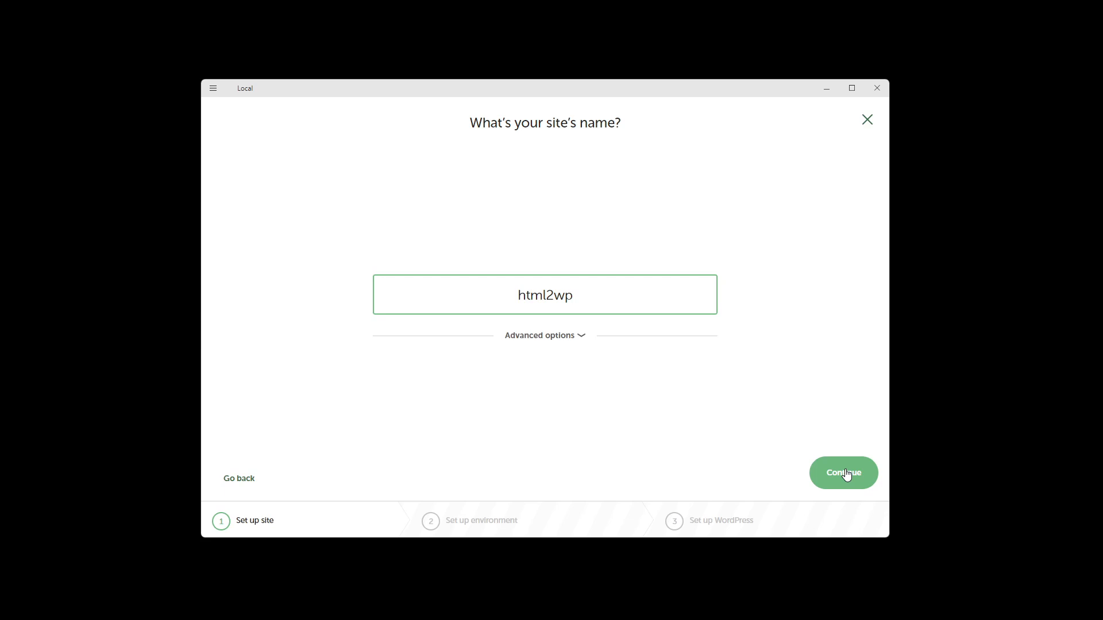
- Name the new site 'dgital' and keep the Preferred environment
double_click(501, 293)
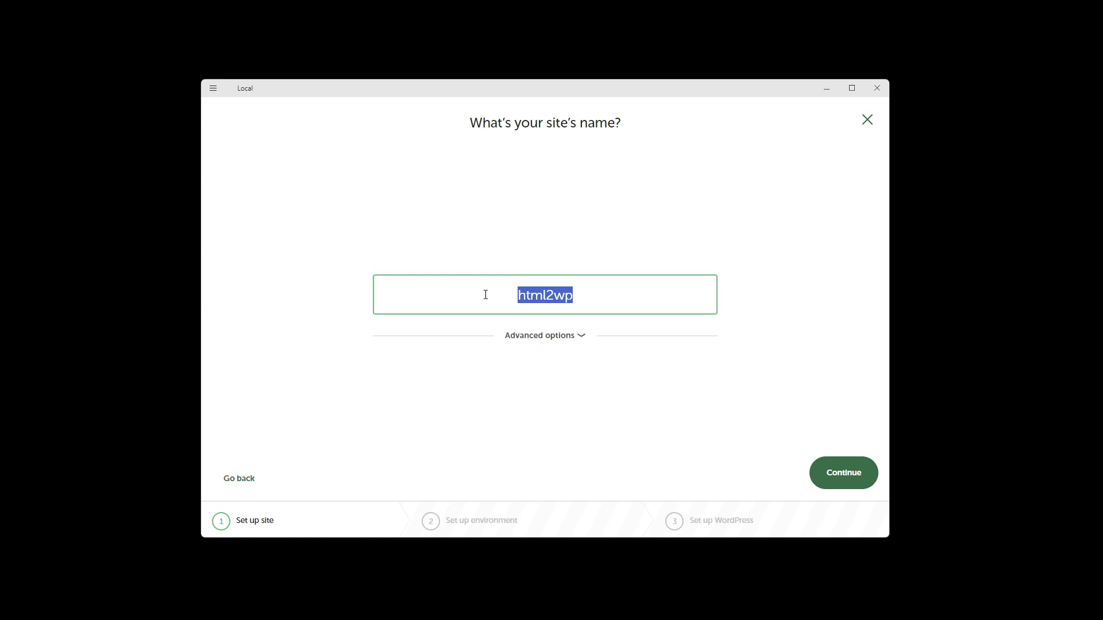
type("dgital")
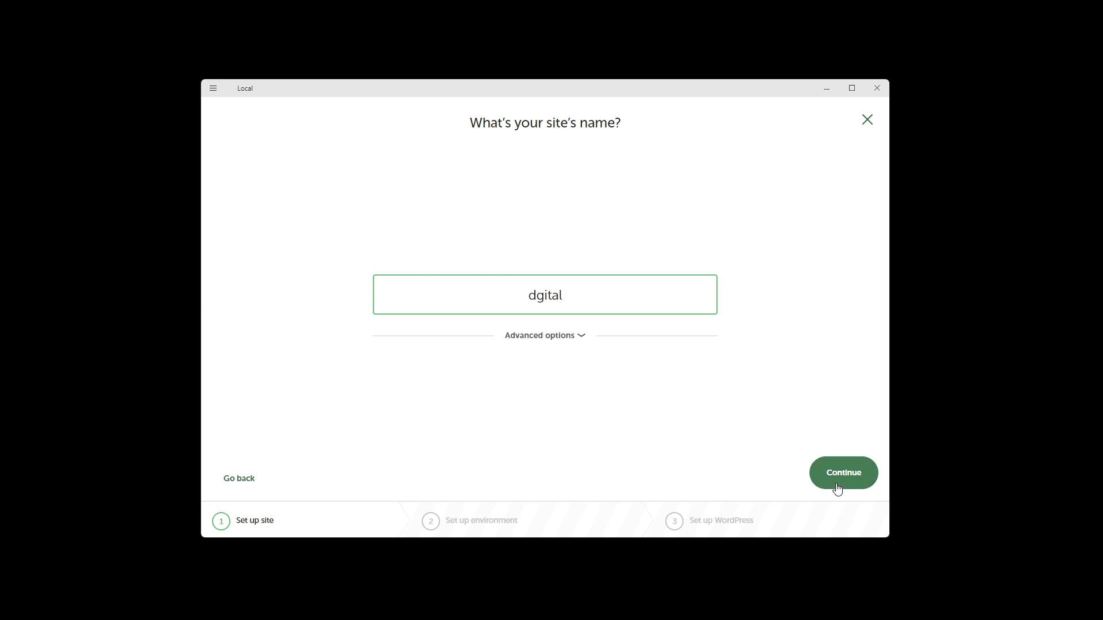
left_click(837, 485)
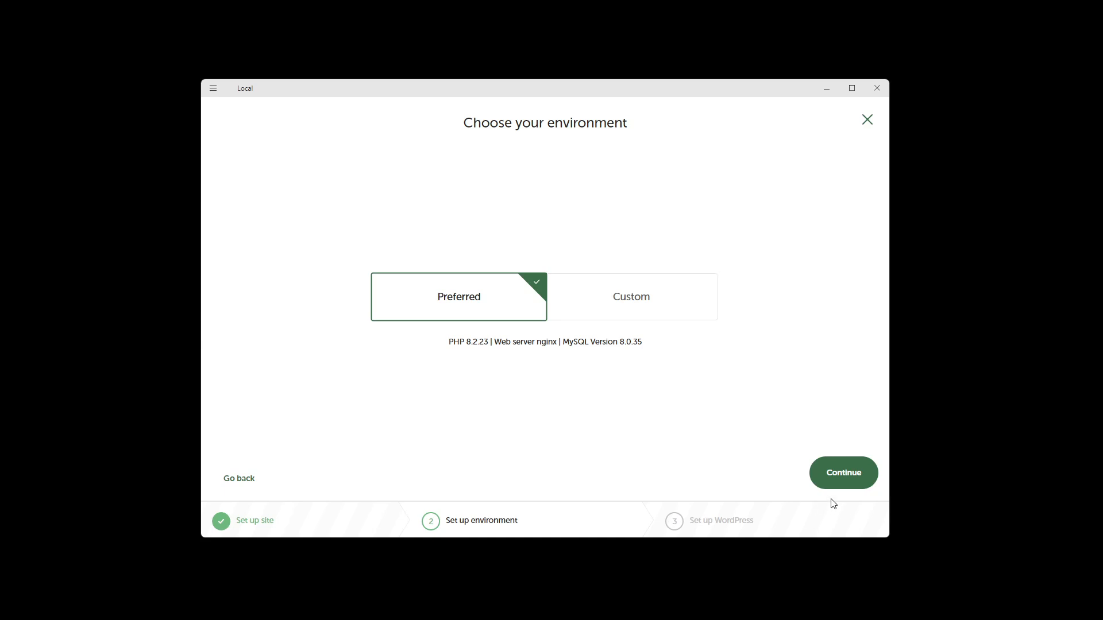
left_click(850, 481)
- Enter 'admin' as the WordPress username and fill in a password
type("adm")
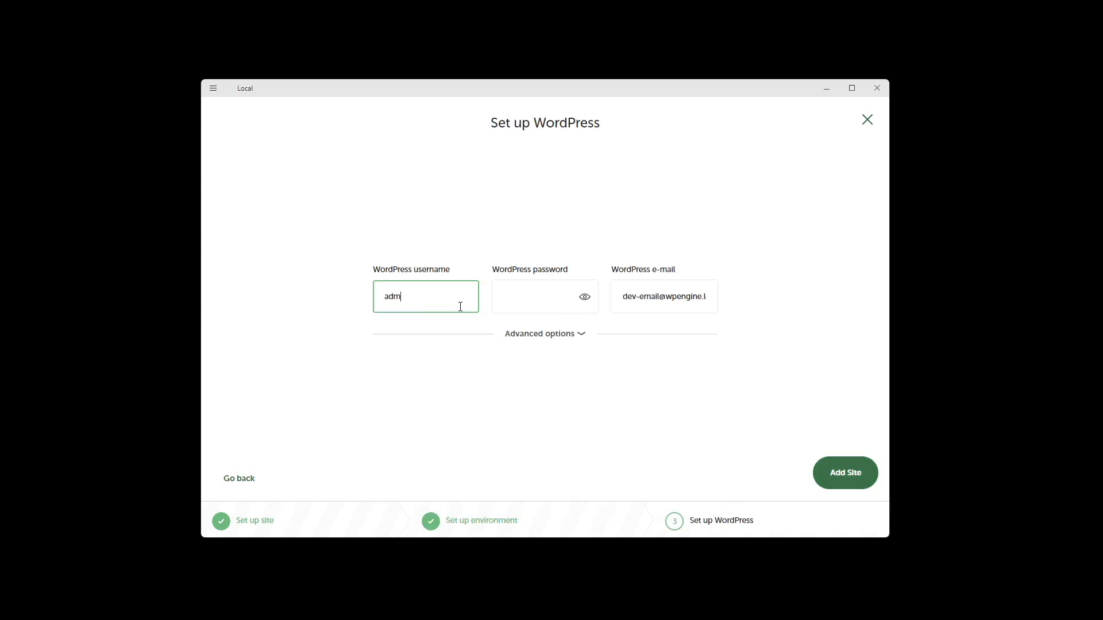
type("in")
key("Tab")
type("password")
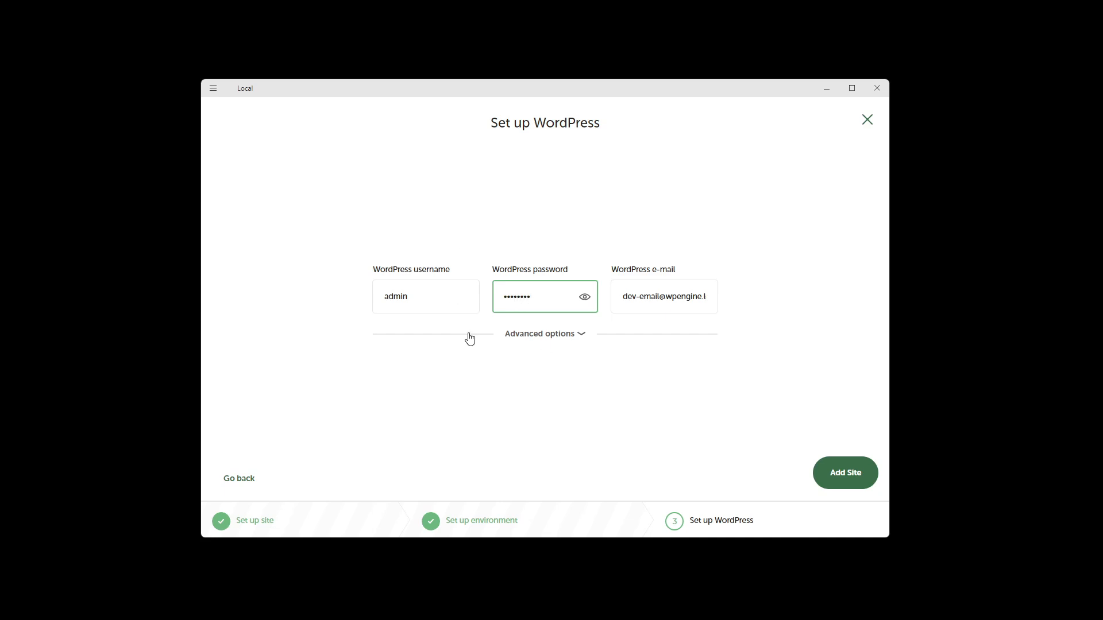
left_click_drag(433, 305, 365, 304)
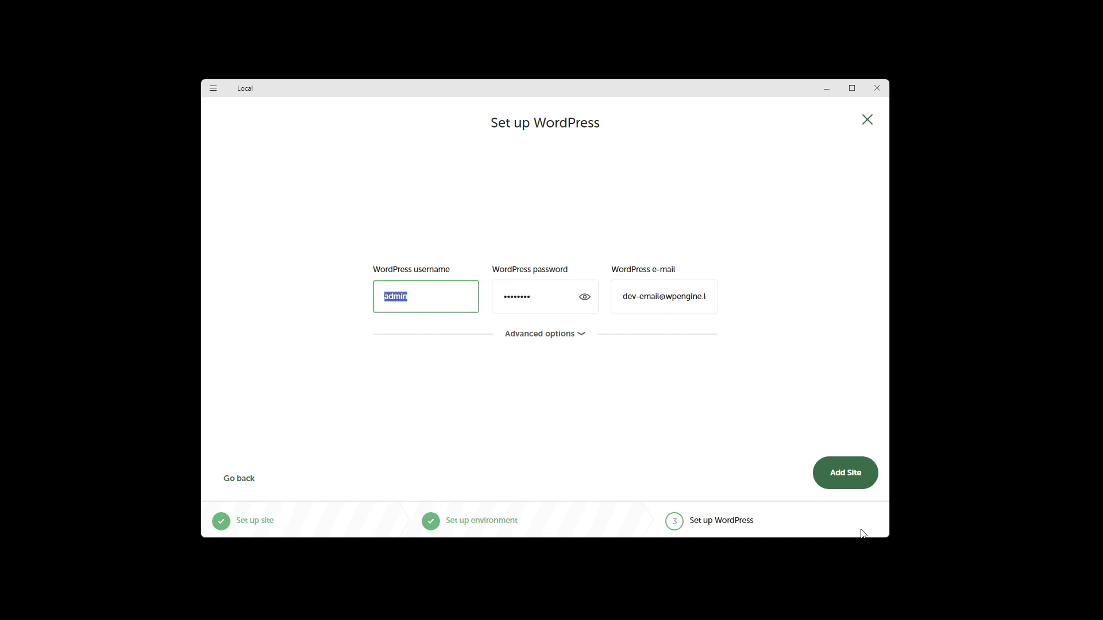
left_click(421, 295)
left_click_drag(421, 295, 325, 308)
- Add the site so Local installs and starts dgital at dgital.local
left_click(847, 478)
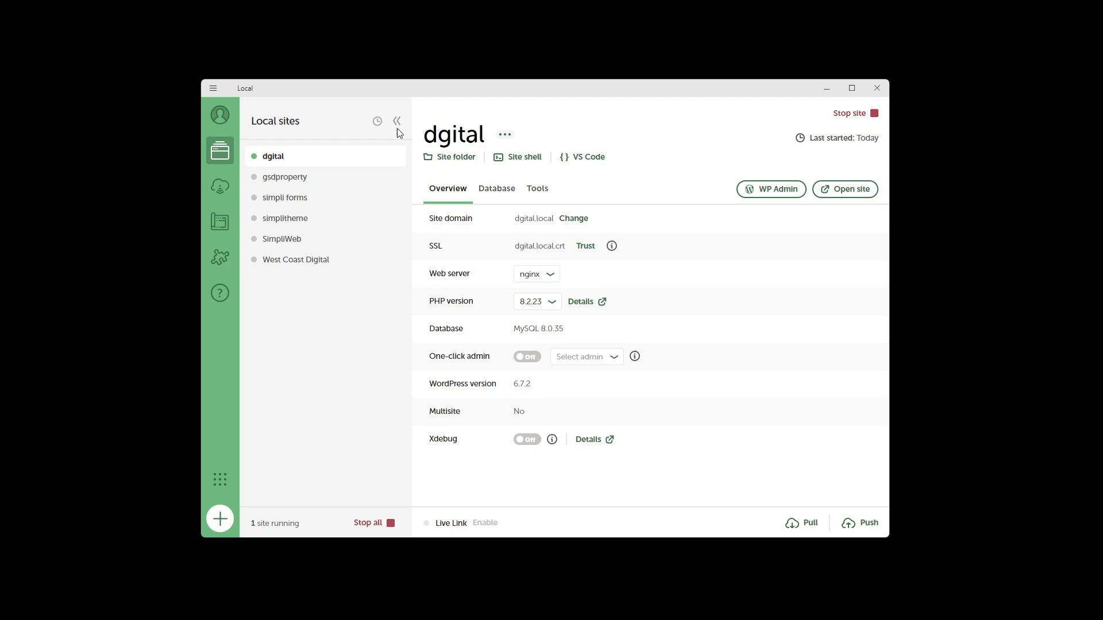
- Turn on One-click admin for the admin user and open WP Admin for dgital
left_click(533, 363)
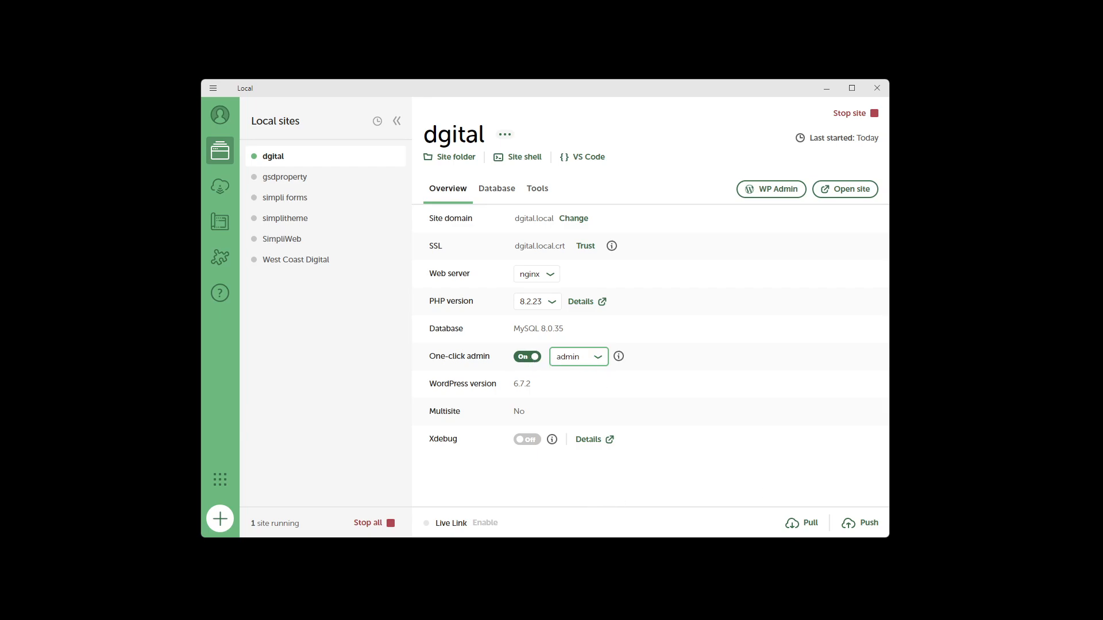
left_click(776, 191)
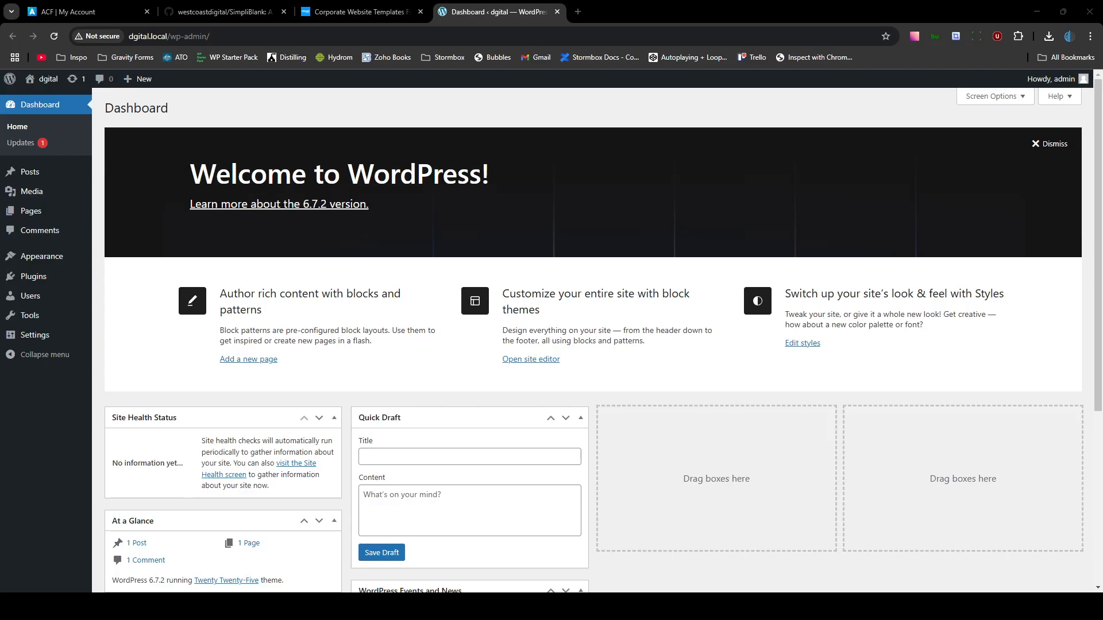
- Update the Twenty Twenty-Five theme from the Updates page, then view installed themes
left_click(28, 142)
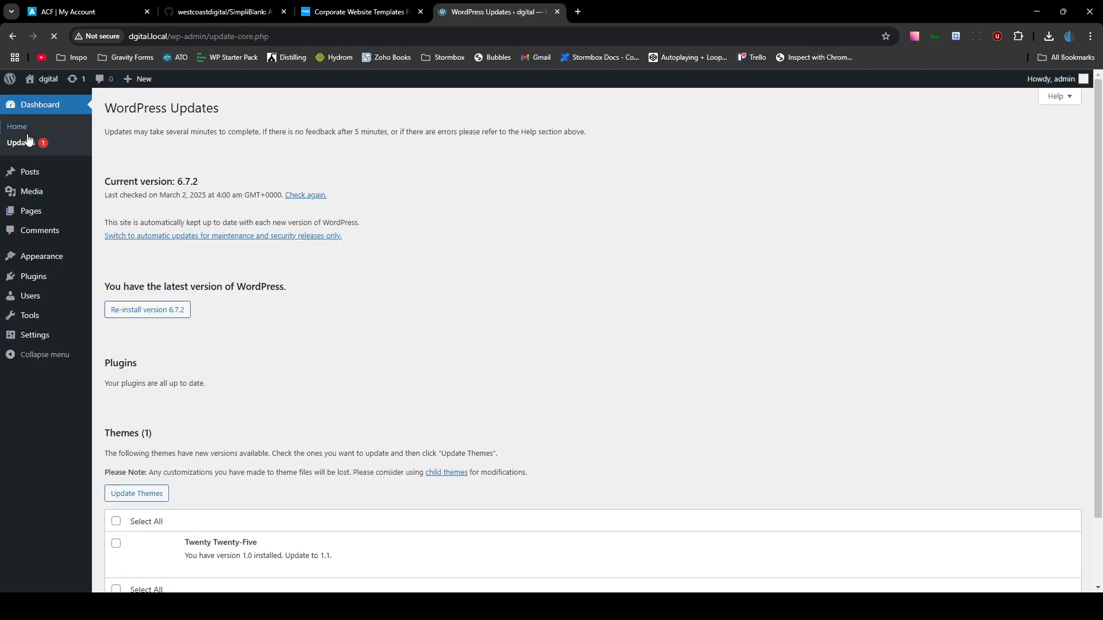
scroll(129, 429, "down", 2)
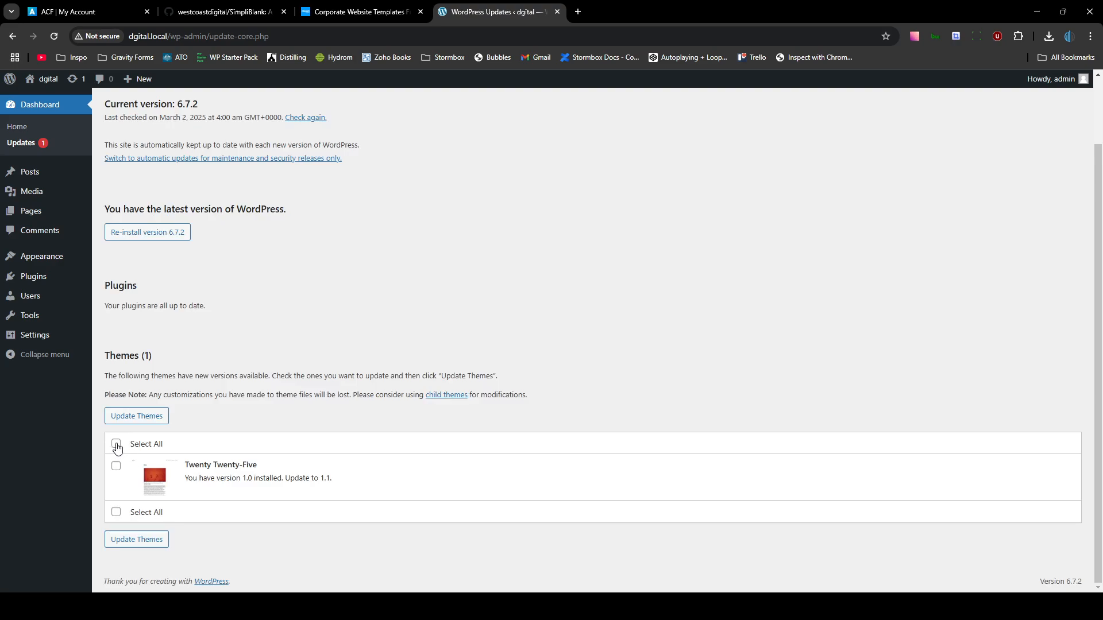
left_click(117, 444)
left_click(144, 416)
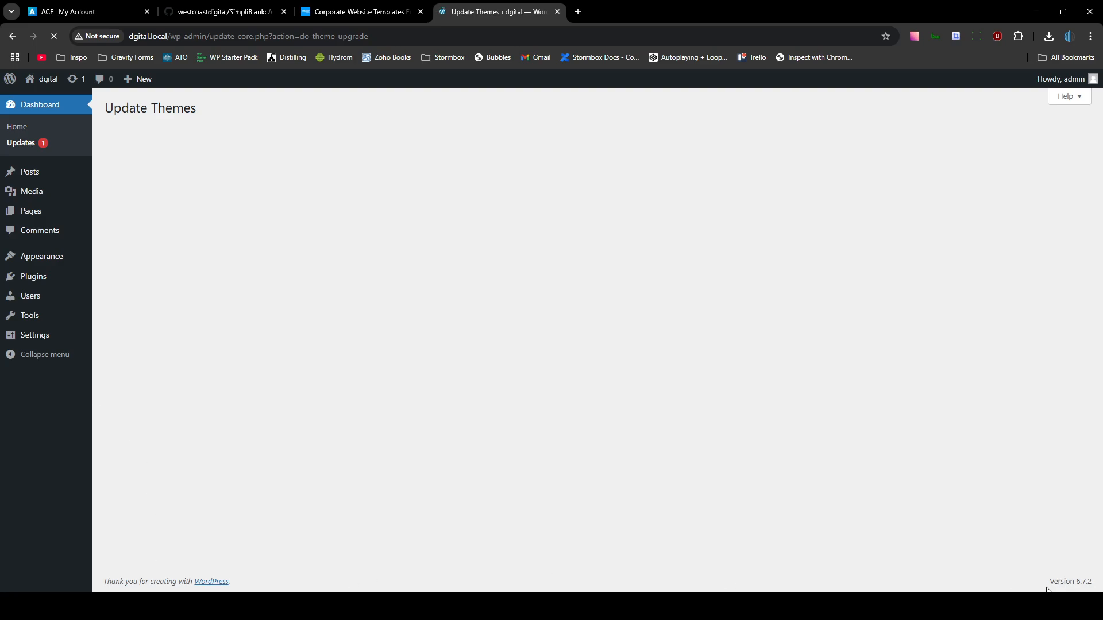
left_click_drag(1046, 587, 1095, 583)
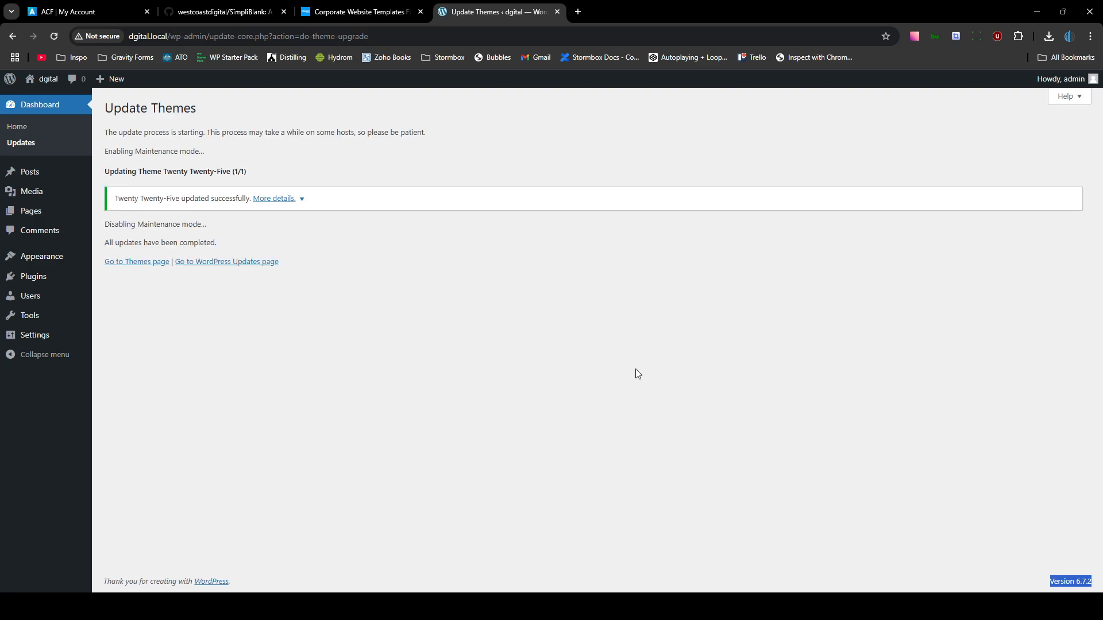
left_click(132, 262)
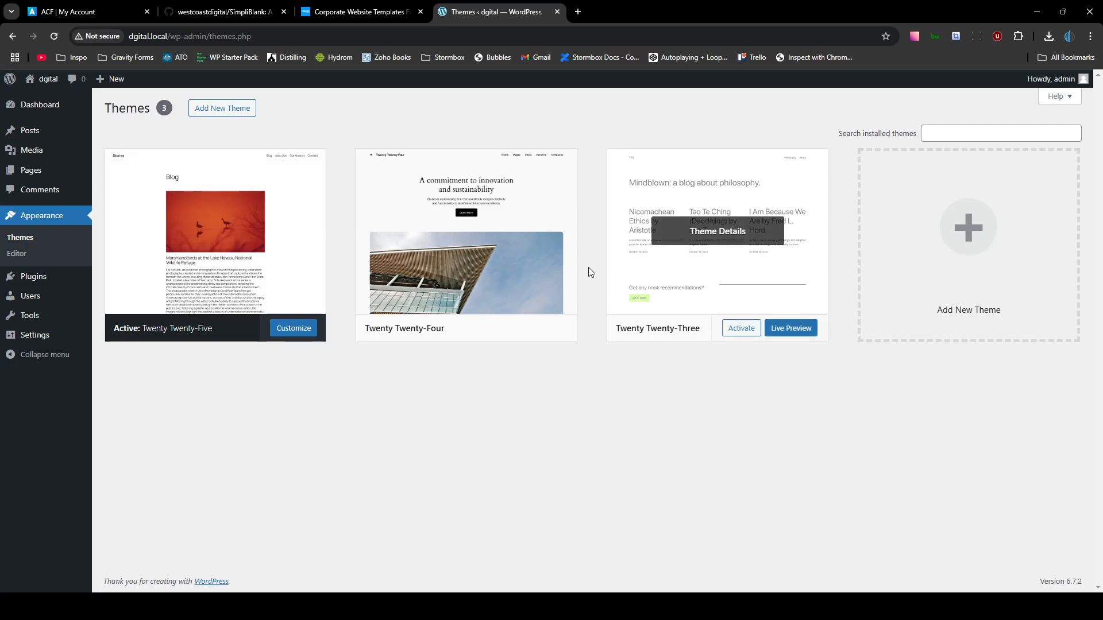
- Delete the Twenty Twenty-Four and Twenty Twenty-Three themes, leaving Twenty Twenty-Five
left_click(471, 236)
left_click(618, 563)
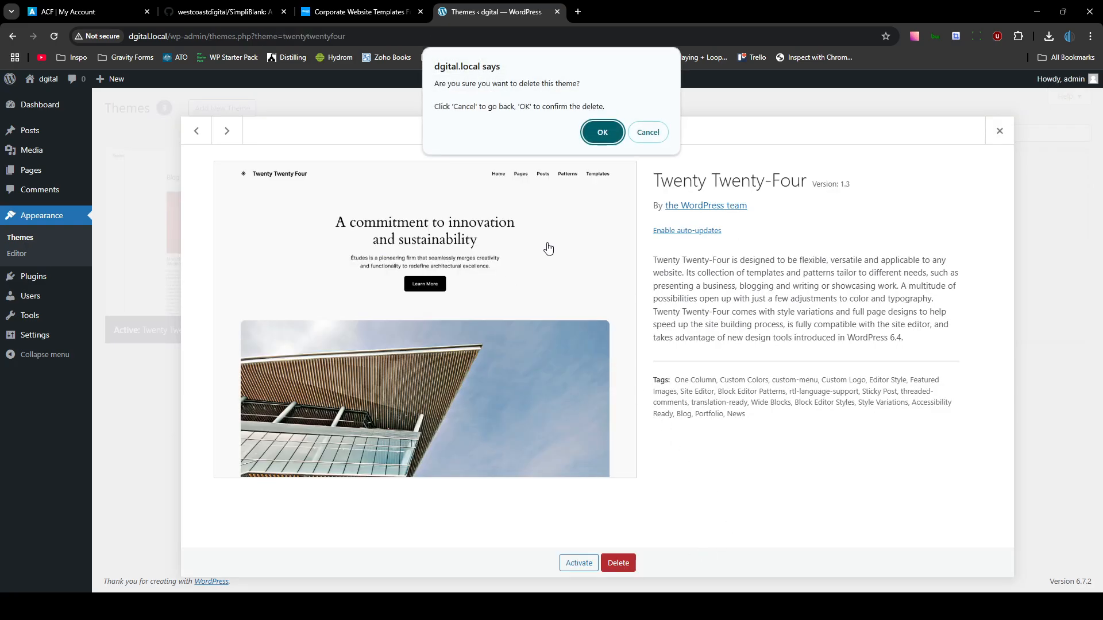
left_click(598, 131)
left_click(492, 264)
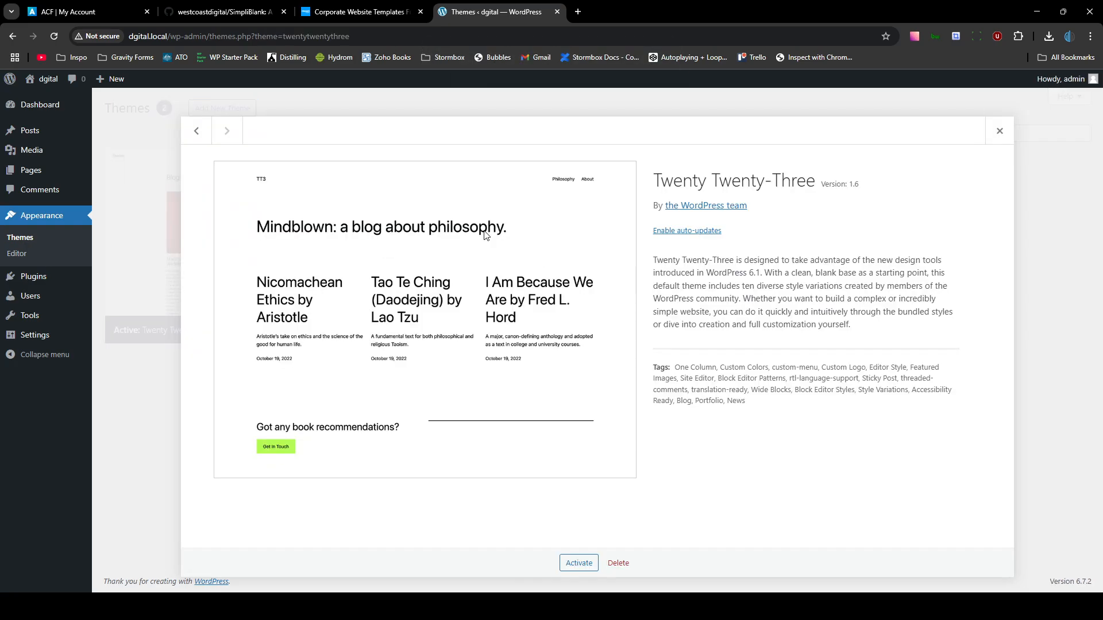
left_click(618, 563)
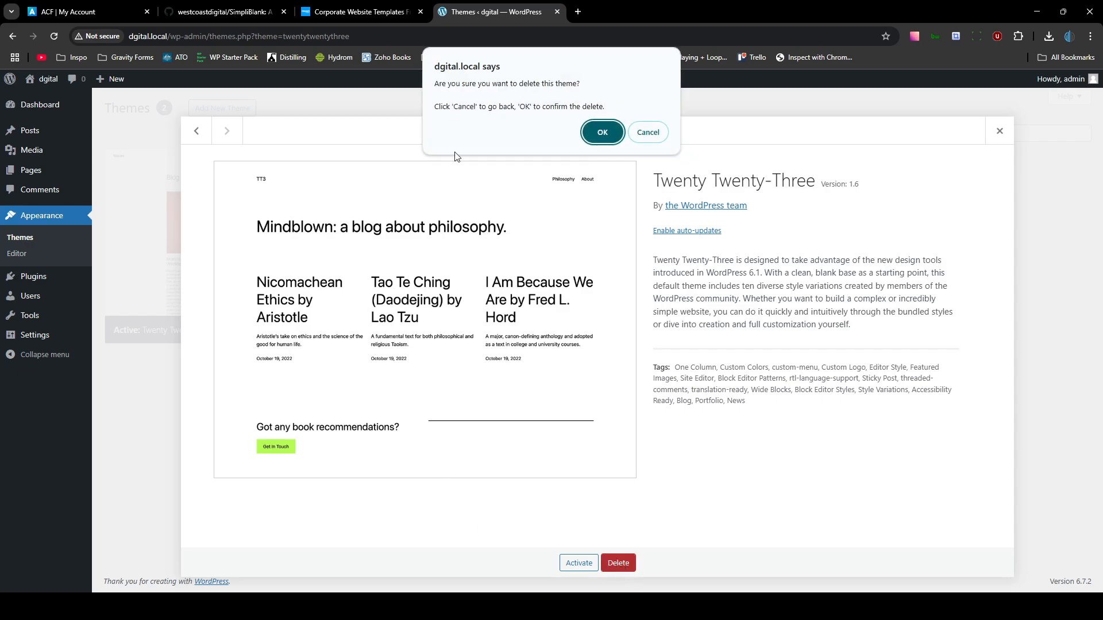
left_click(610, 140)
left_click(307, 189)
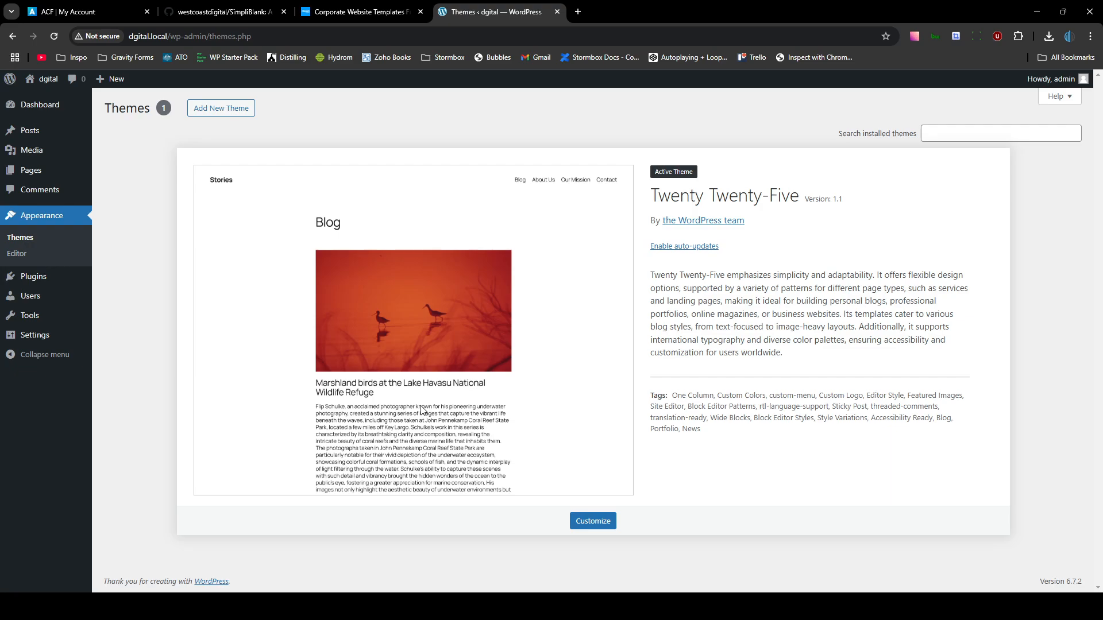
- Preview the dgital front page with its Hello world! post in a new tab
middle_click(51, 98)
left_click(604, 9)
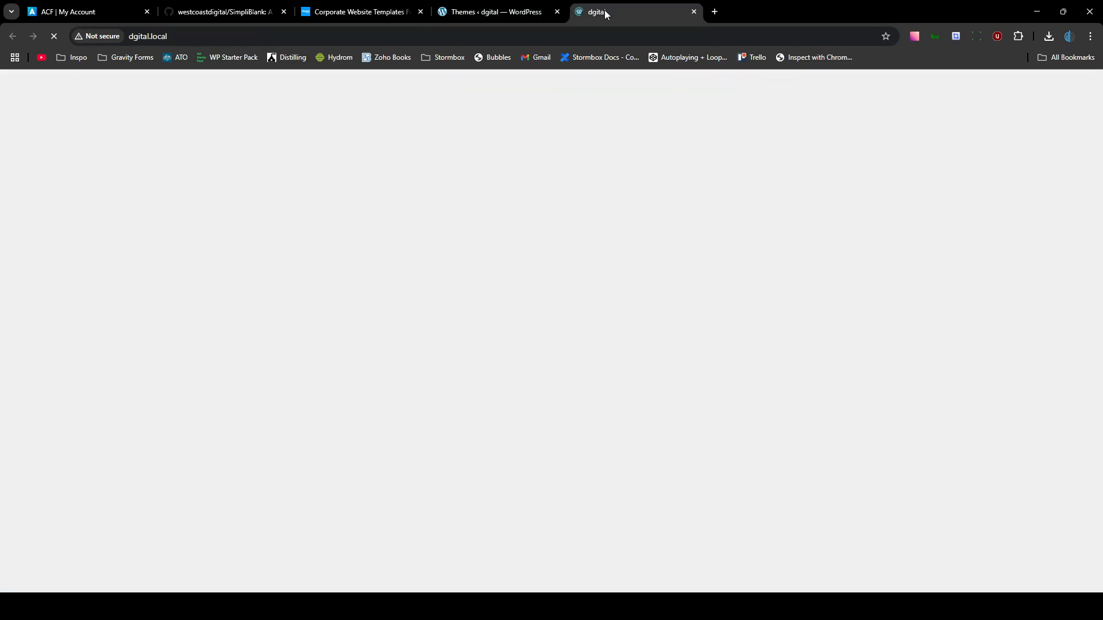
scroll(451, 379, "down", 1)
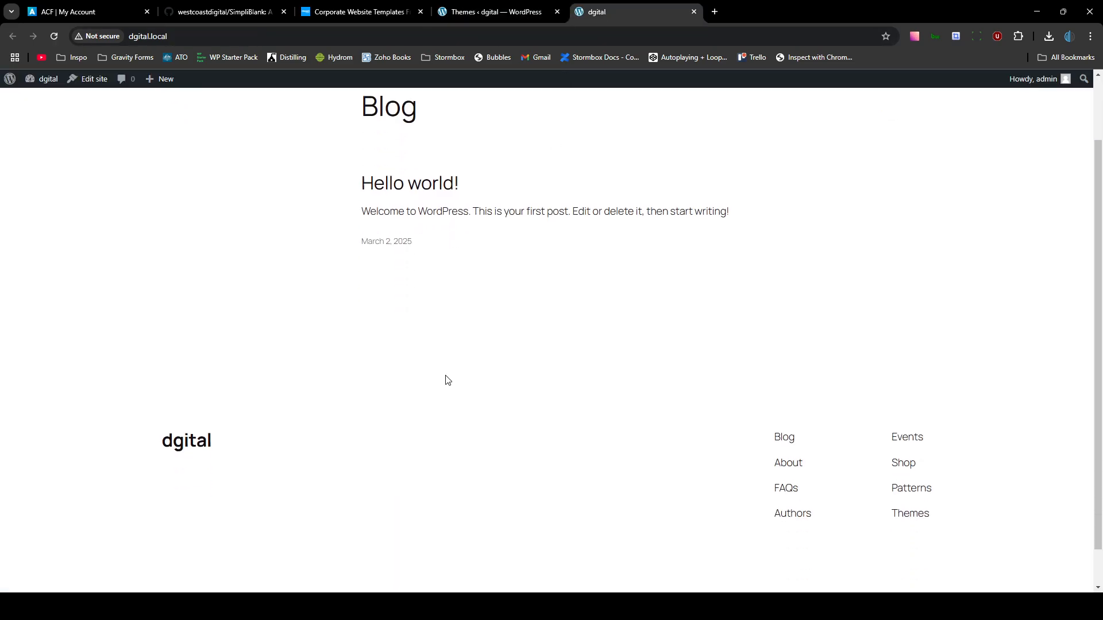
scroll(447, 380, "up", 1)
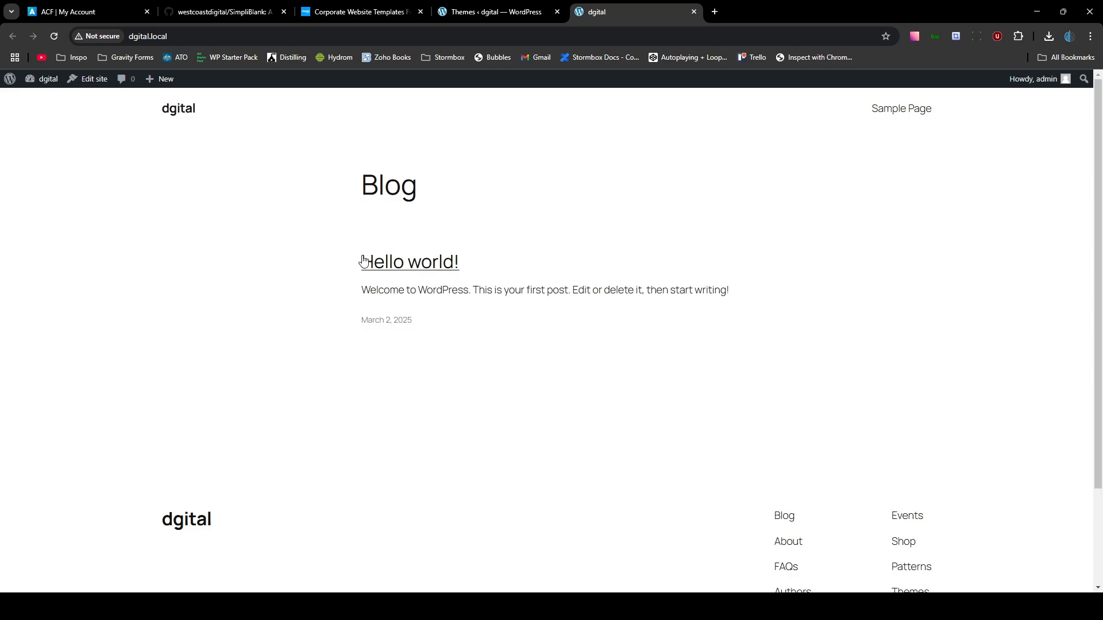
left_click_drag(362, 256, 974, 310)
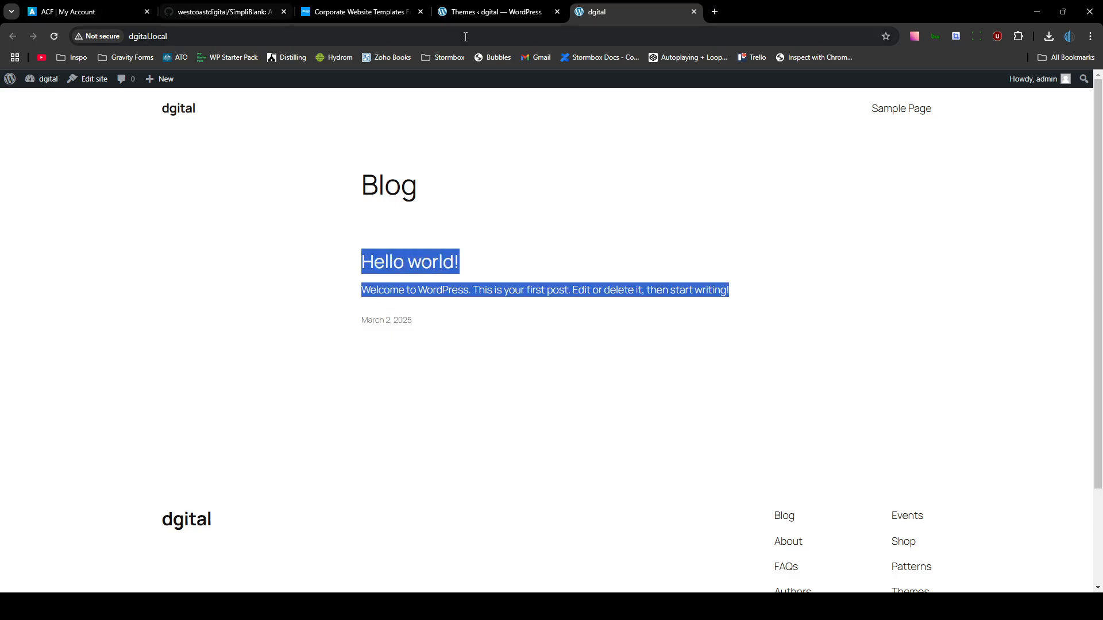
- Return to the admin tab and bring up the General Settings page
left_click(511, 17)
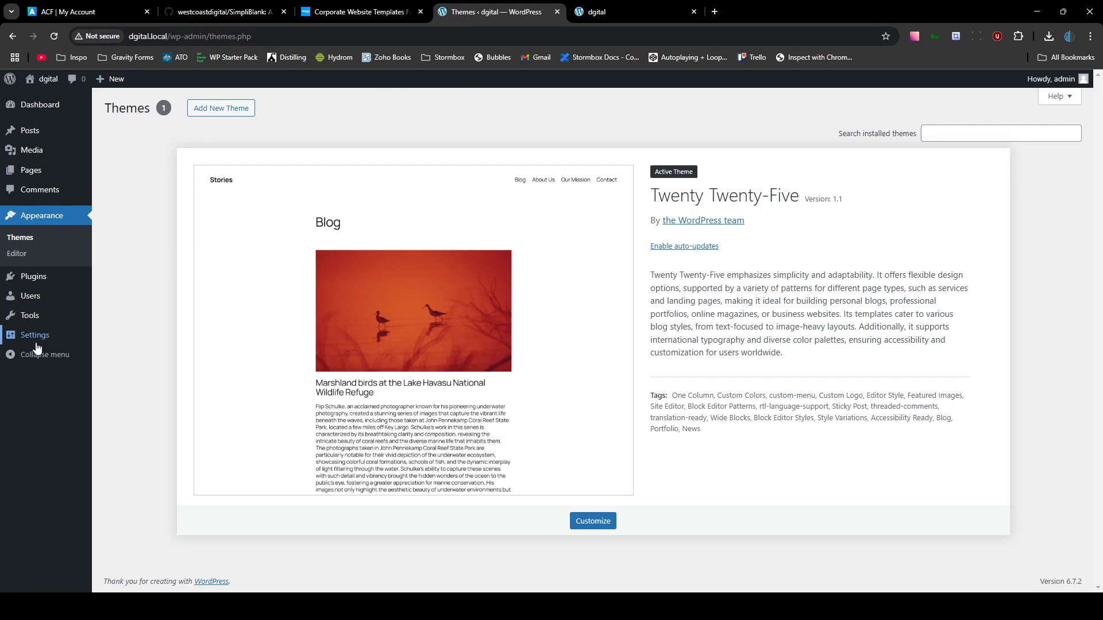
mouse_move(36, 339)
left_click(123, 334)
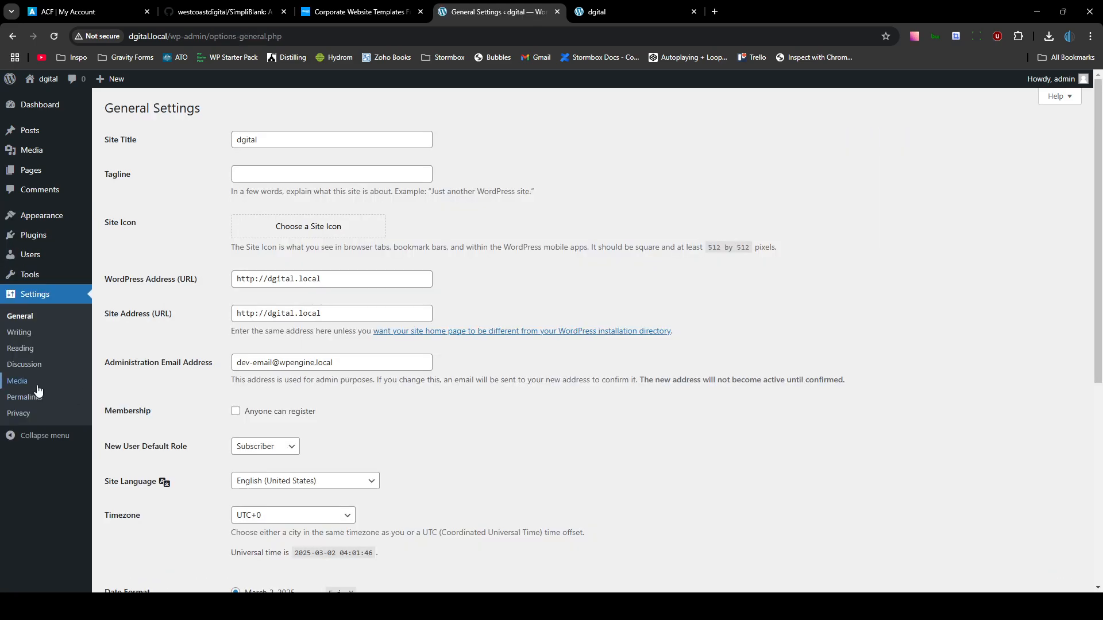
- Choose the Post name permalink structure (/%postname%/) and save the changes
left_click(25, 397)
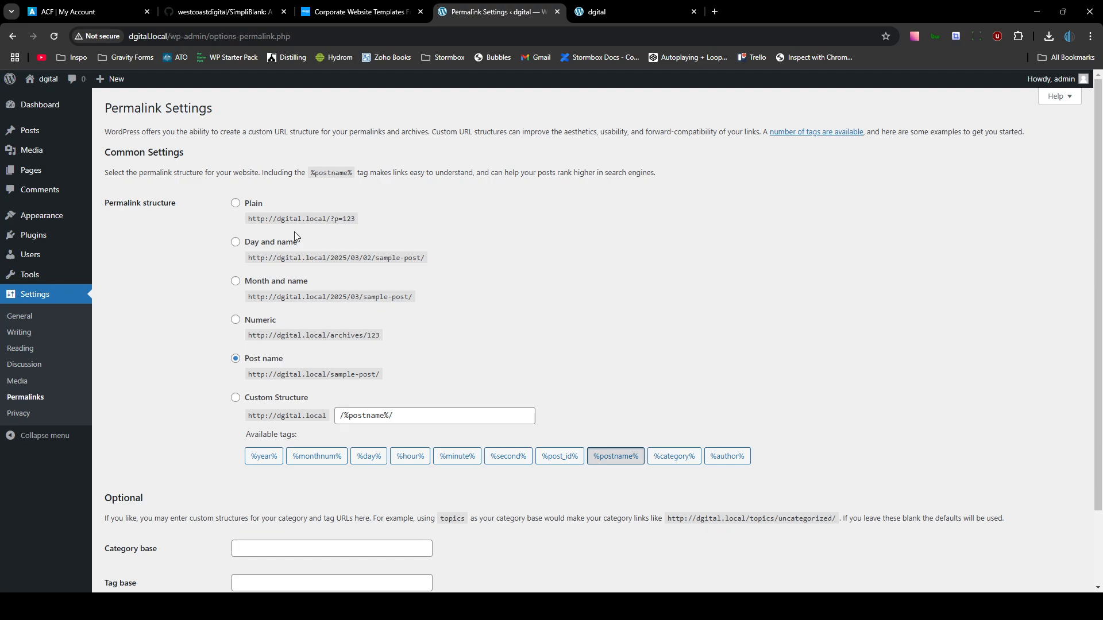
left_click(253, 204)
left_click(258, 359)
scroll(258, 359, "down", 2)
left_click(135, 533)
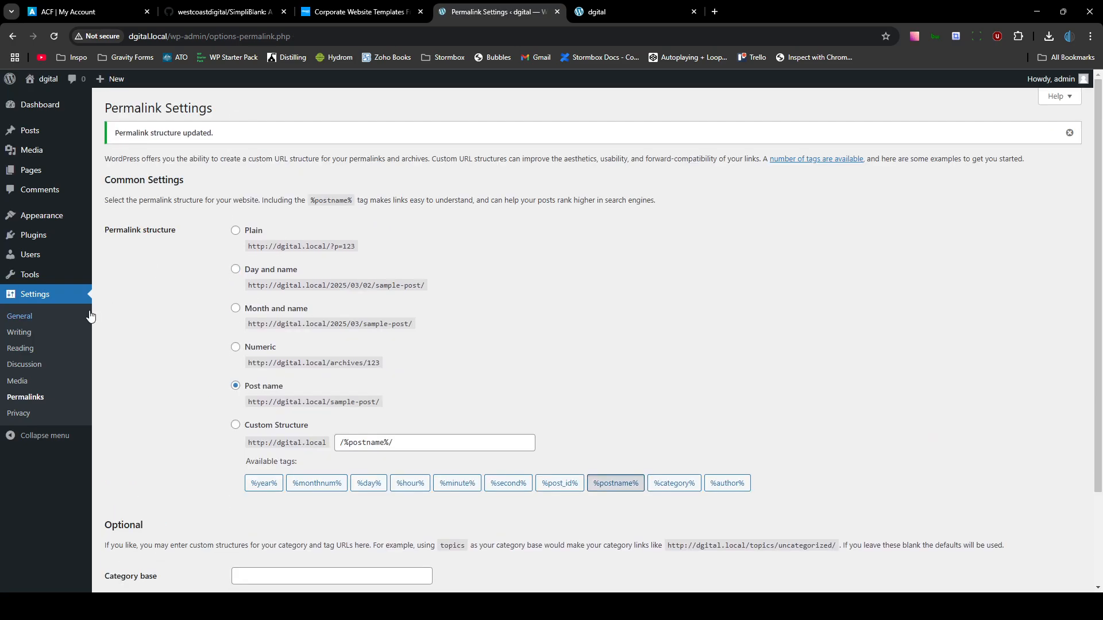